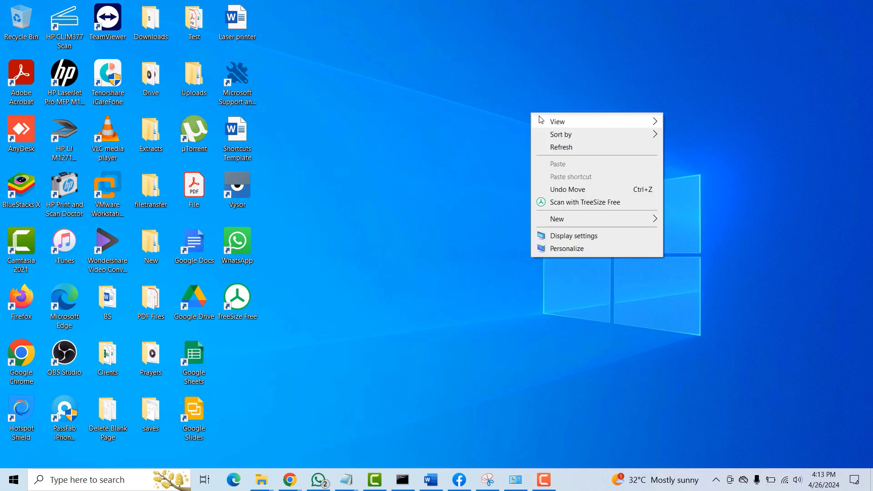
- Use Refresh from the desktop's right-click menu so the Windows desktop icons reload
click(564, 145)
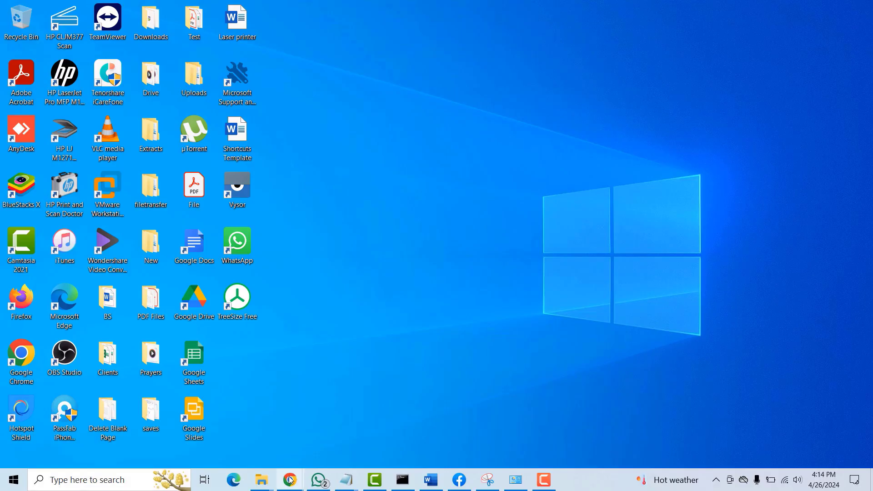
- In a new Chrome tab, rerun the earlier 'download cisco packet tracer' search from history
mouse_move(290, 479)
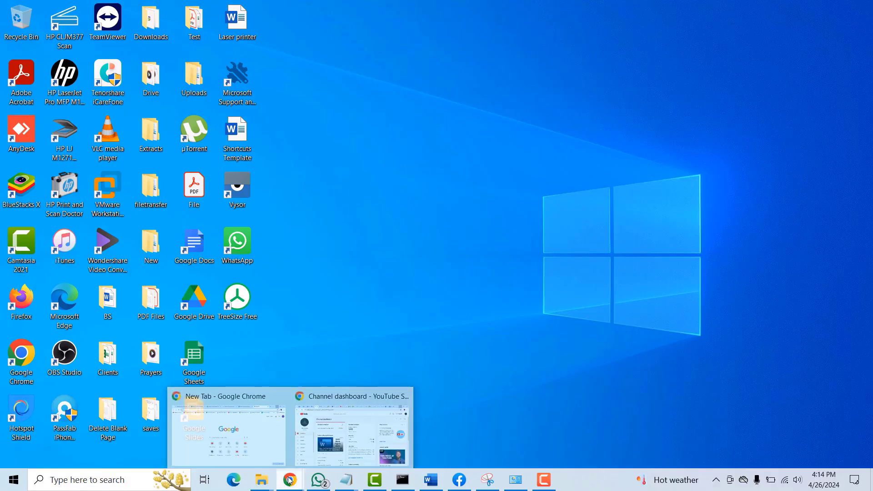
click(257, 452)
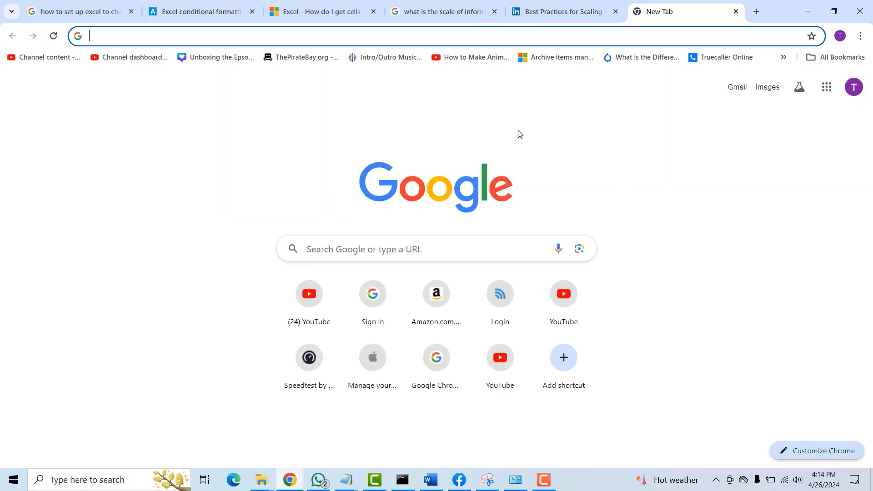
click(103, 36)
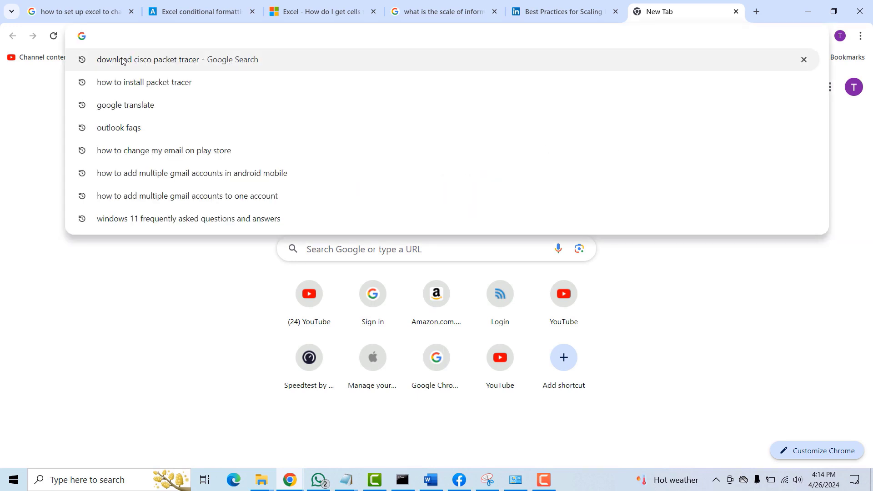
key(Down)
click(139, 67)
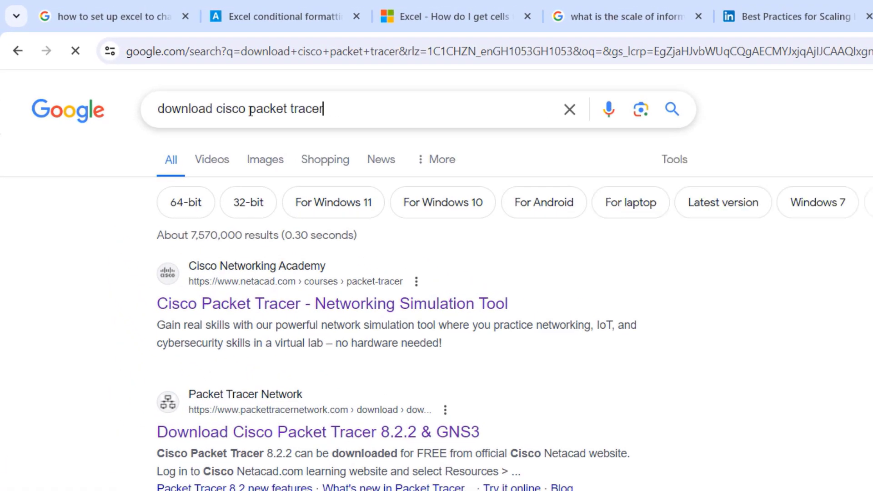
- Open the netacad Packet Tracer search result in a new tab
triple_click(182, 108)
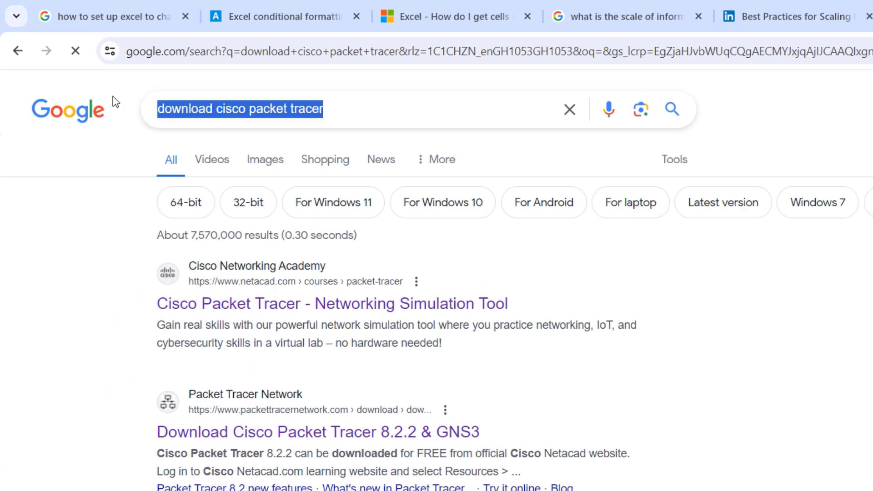
click(348, 107)
click(52, 232)
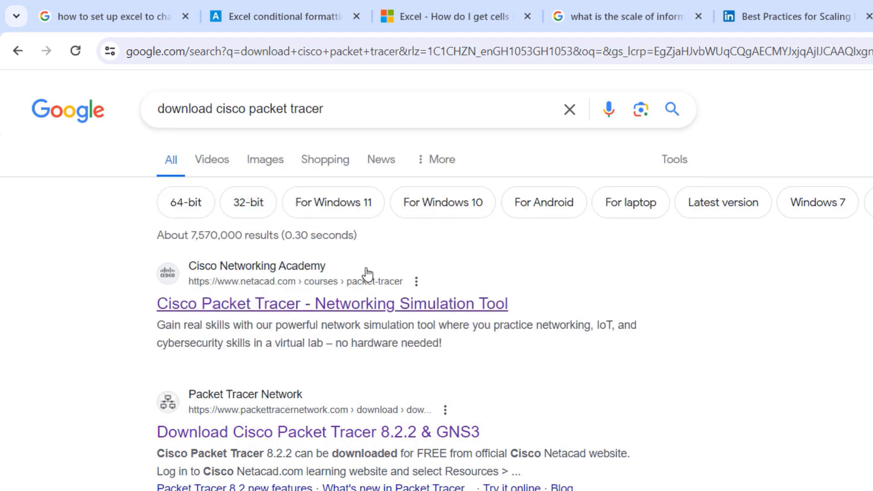
right_click(297, 310)
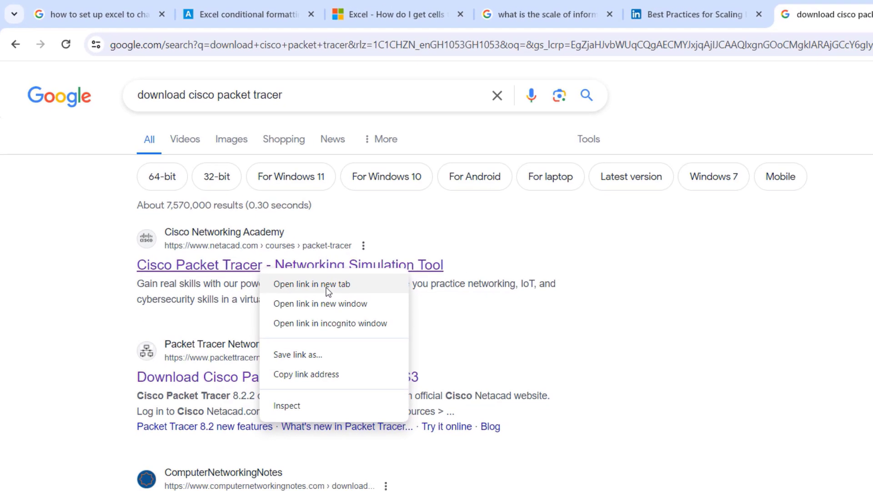
click(326, 286)
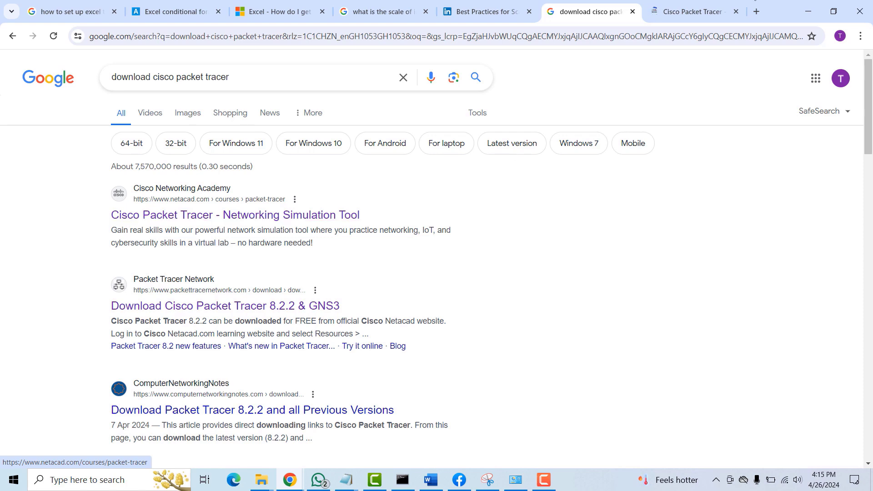
- On the Netacad page, open View course for Getting Started with Cisco Packet Tracer
click(686, 15)
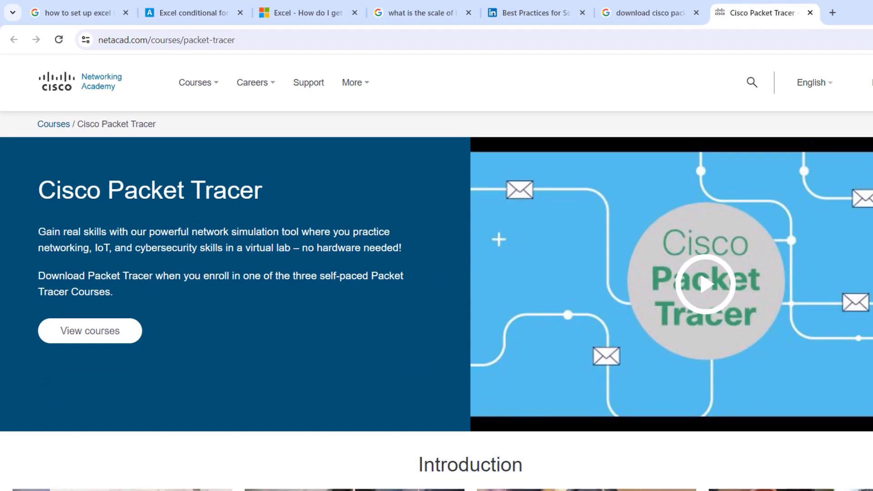
scroll(865, 196, down, 5)
scroll(866, 196, down, 5)
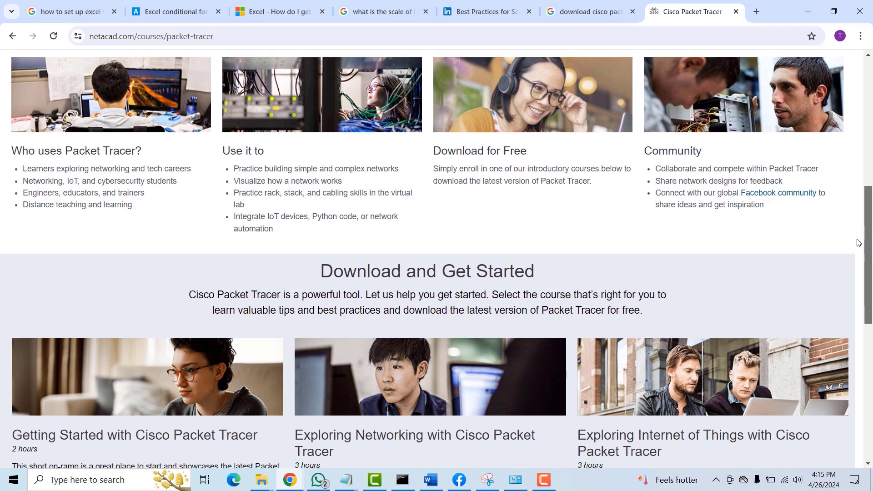
scroll(851, 282, down, 4)
scroll(848, 312, up, 1)
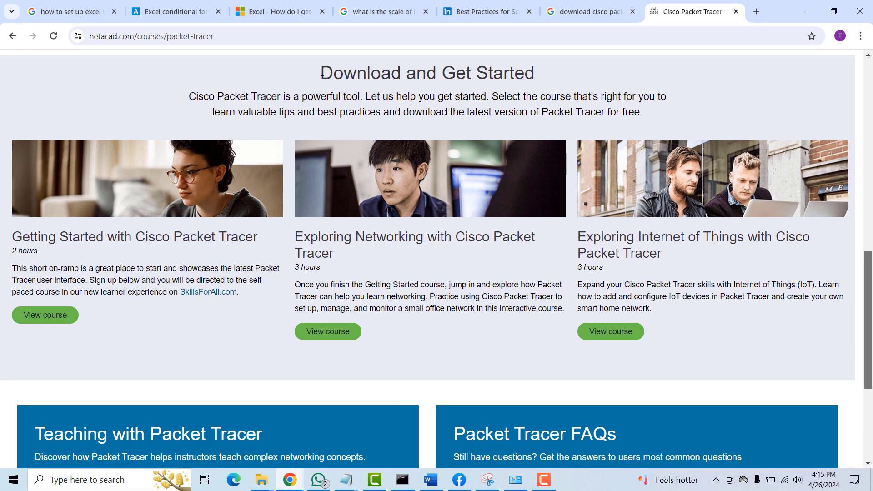
drag(321, 72, 550, 83)
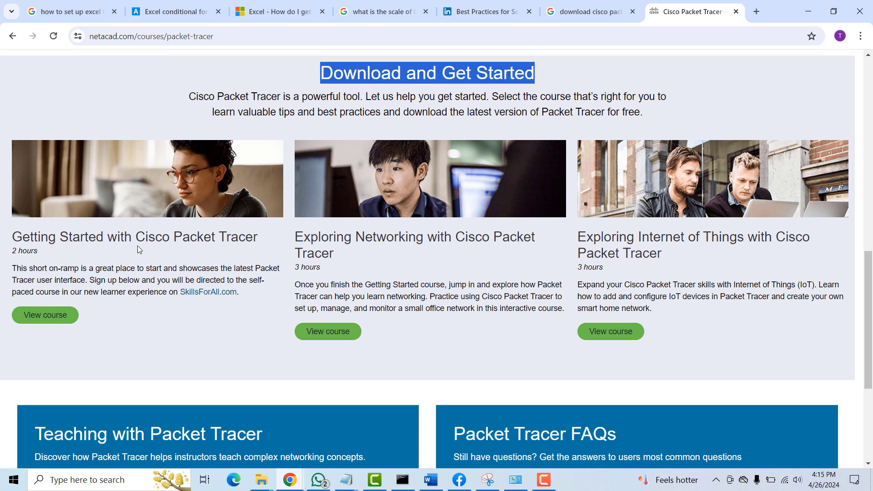
click(46, 315)
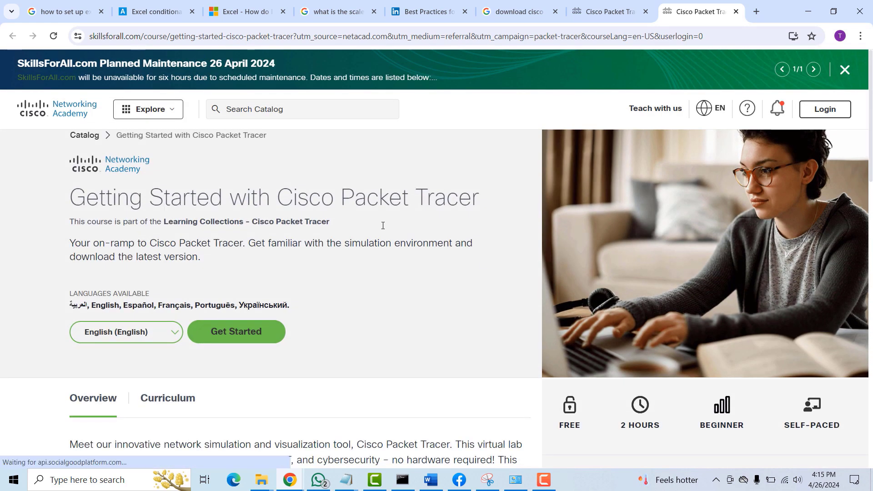
- Keep English (English) as the course language and choose Get Started
scroll(373, 298, down, 3)
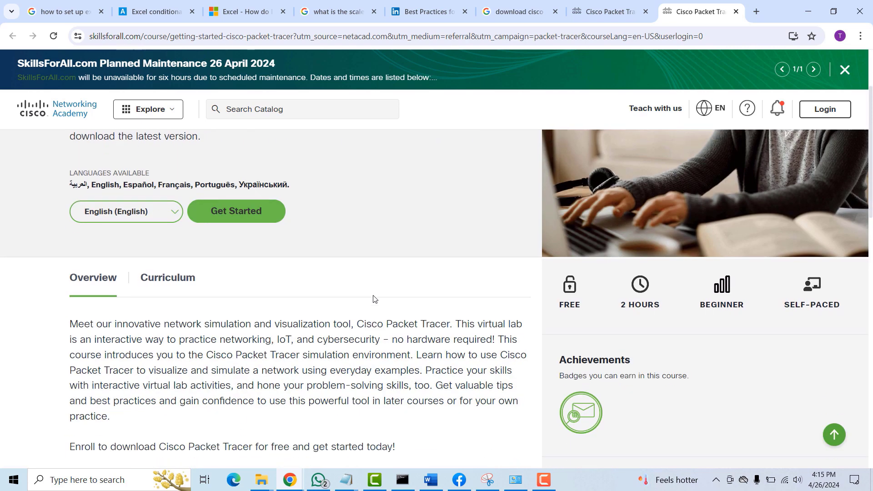
scroll(351, 288, up, 3)
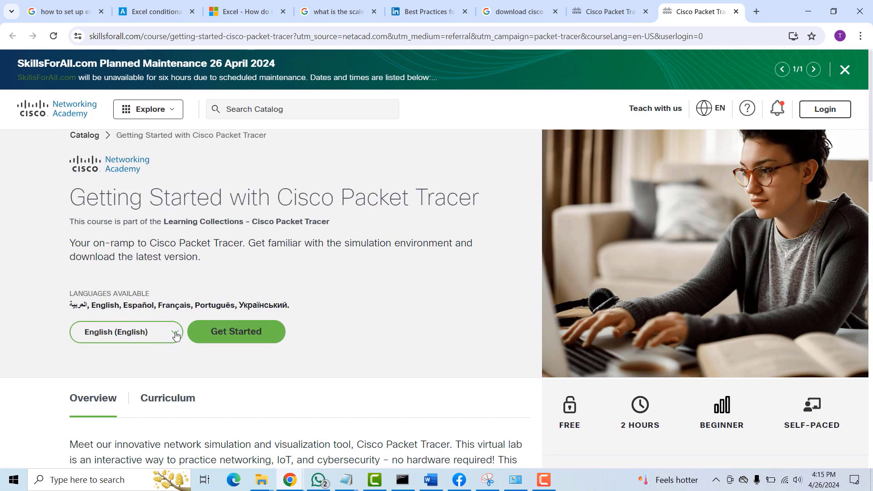
click(175, 334)
click(418, 333)
click(254, 338)
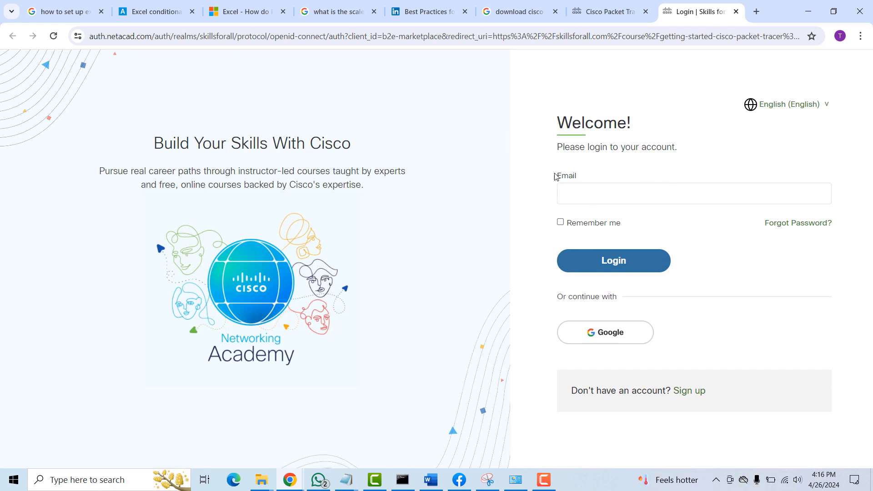
- Follow the 'Don't have an account?' Sign up link, leaving the country dropdown unchanged
click(725, 197)
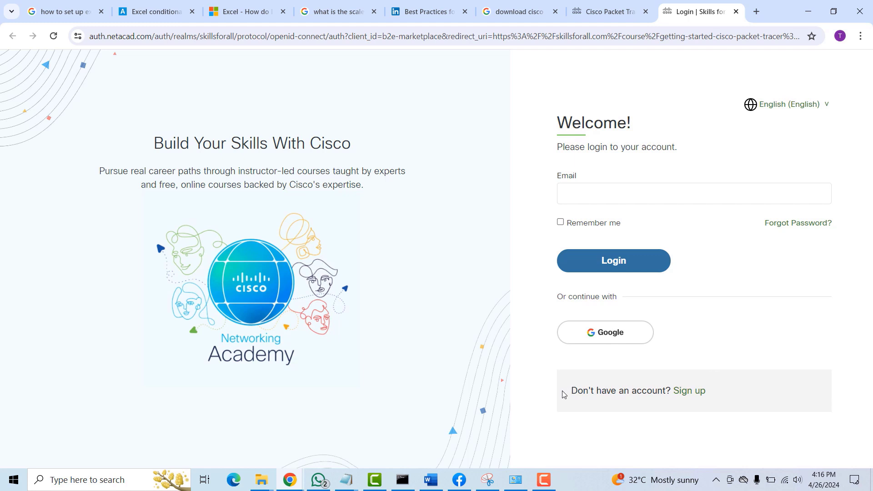
drag(574, 391, 673, 391)
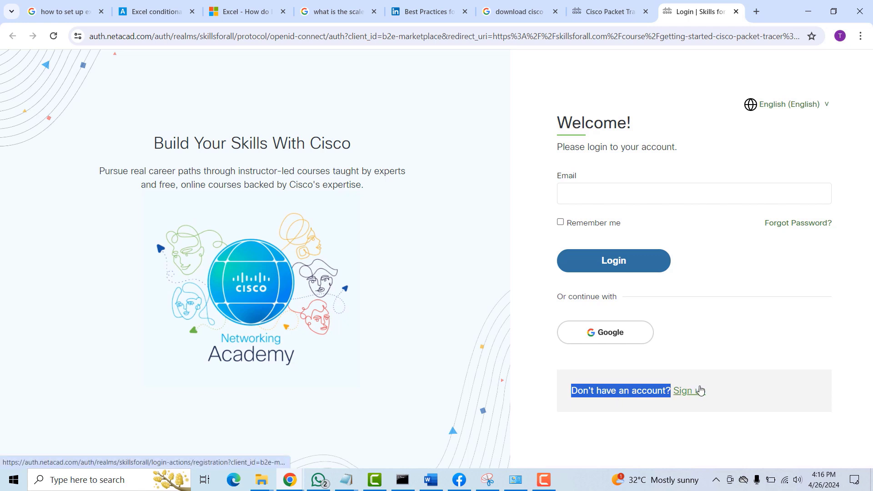
click(746, 399)
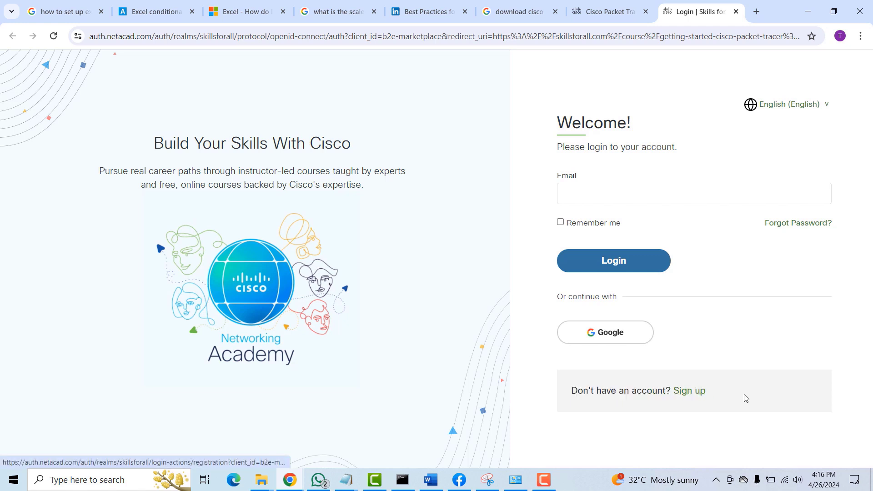
click(690, 392)
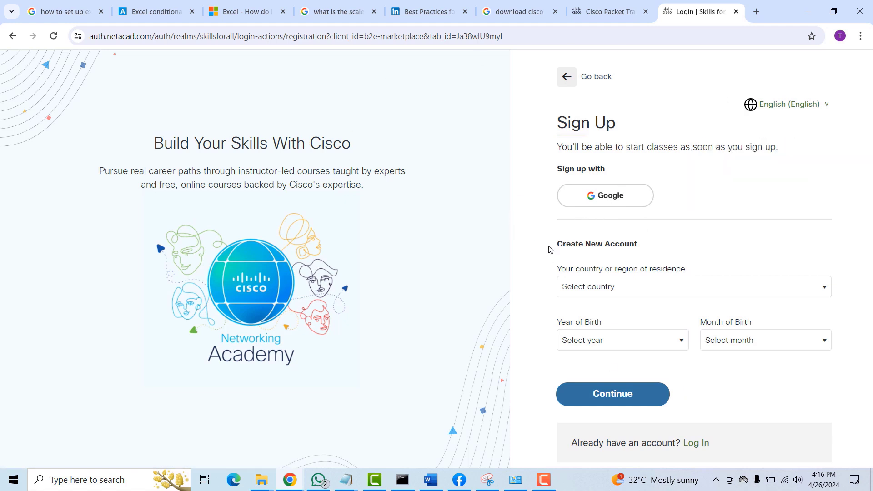
click(824, 289)
click(824, 289)
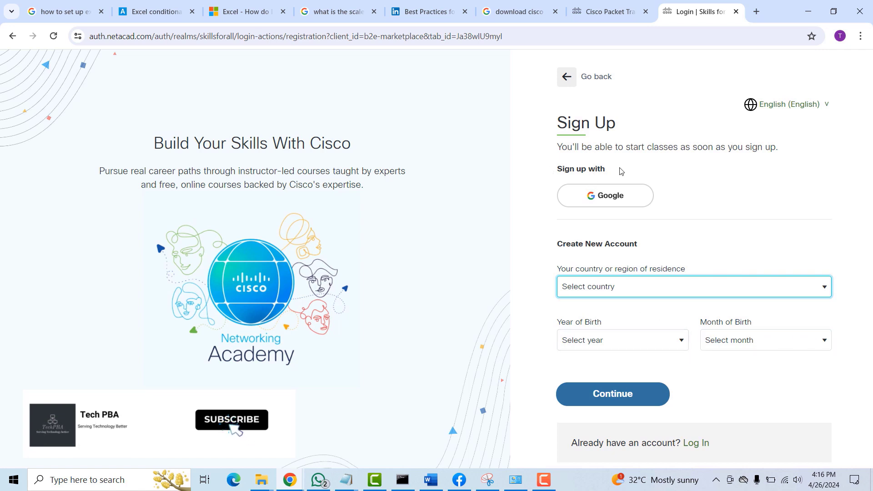
- Sign up with Google, picking the second account in the Choose an account list
click(615, 201)
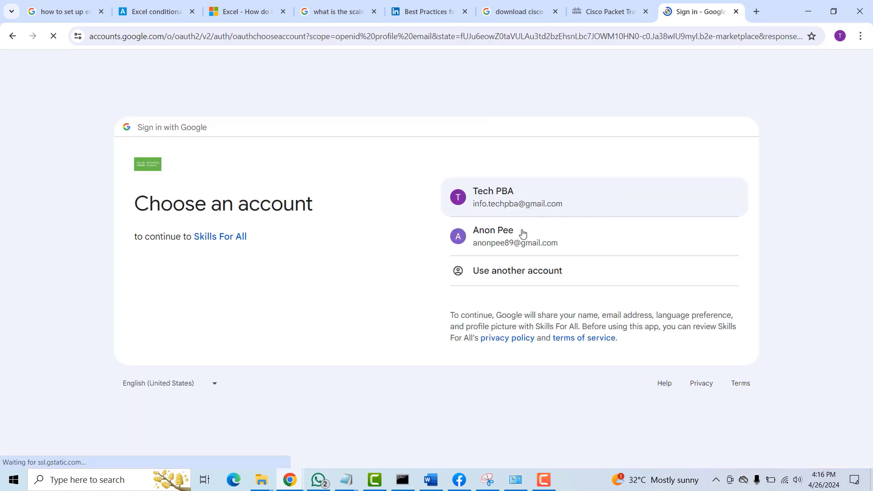
click(494, 244)
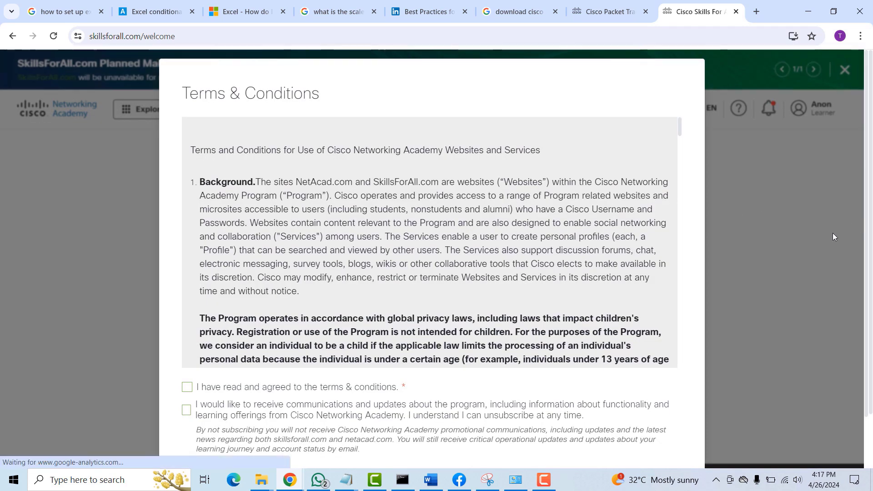
- Tick the terms agreement checkbox and Accept & Continue into Module 1
scroll(808, 251, down, 1)
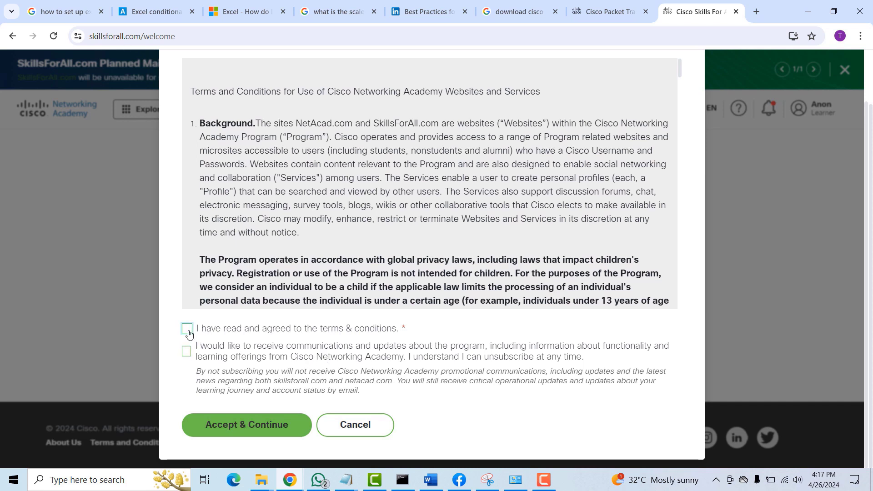
click(244, 426)
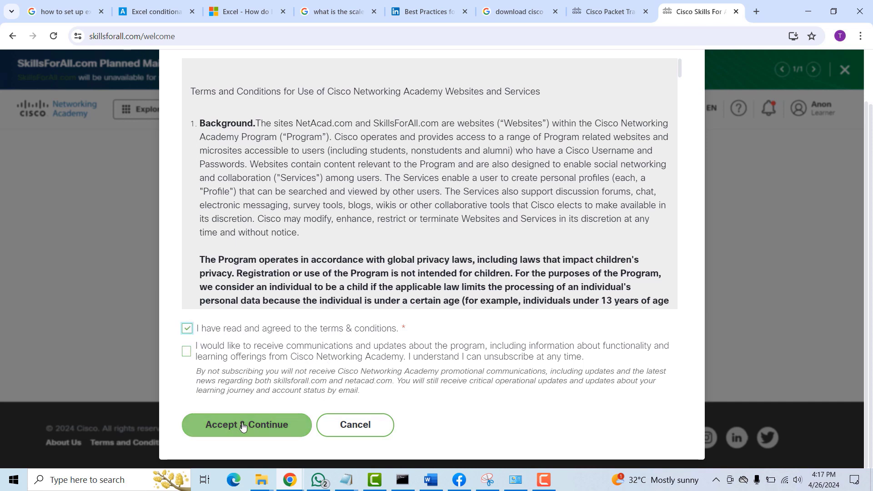
click(243, 426)
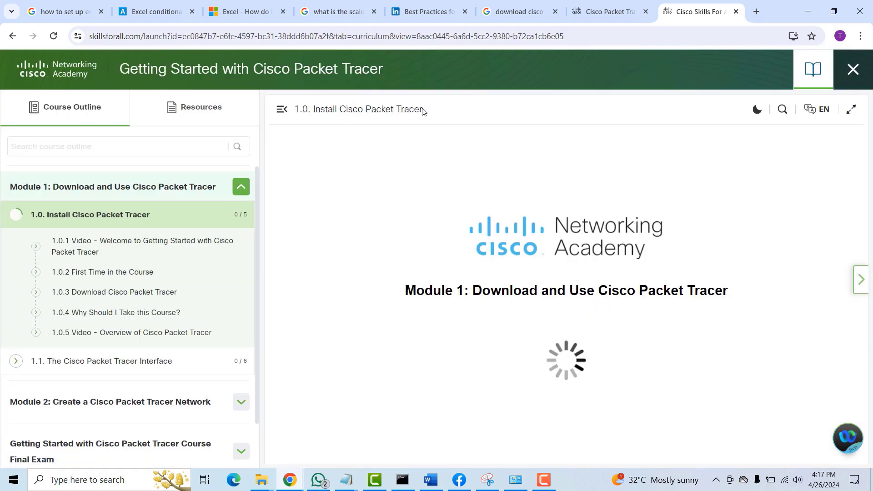
- Read through lessons 1.0.1–1.0.3 down to the Download Cisco Packet Tracer section
drag(423, 111, 287, 123)
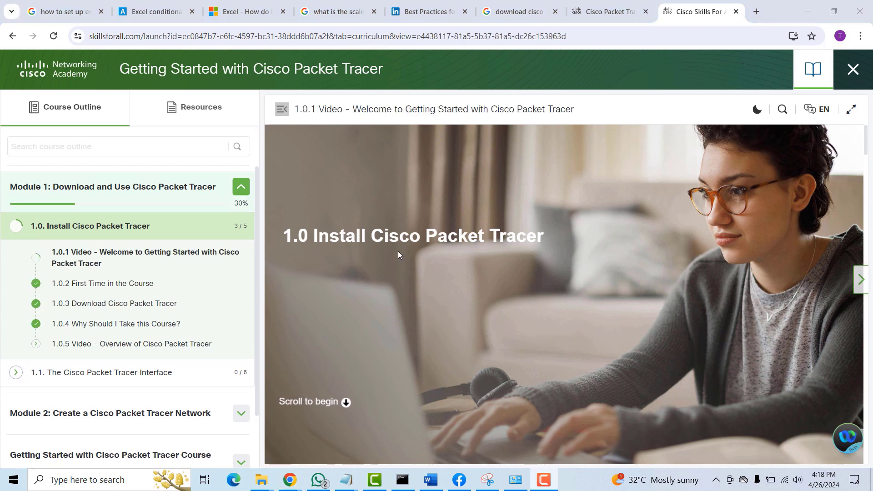
scroll(501, 253, down, 3)
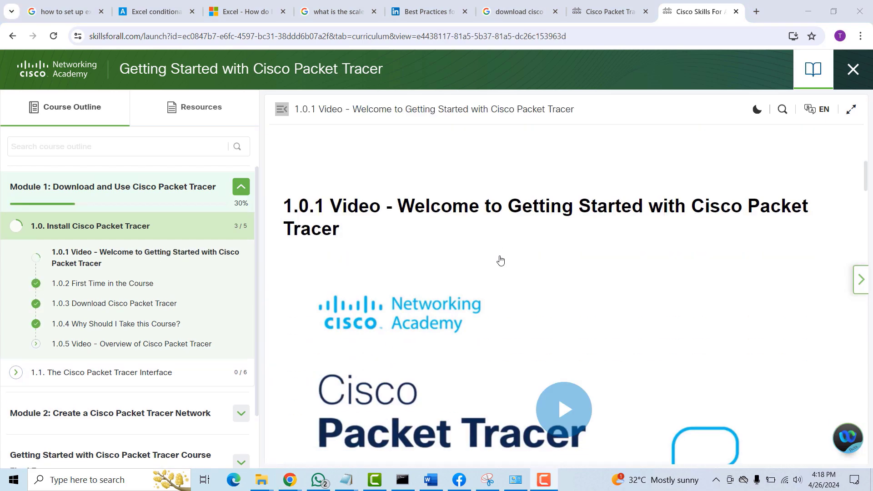
scroll(500, 260, down, 10)
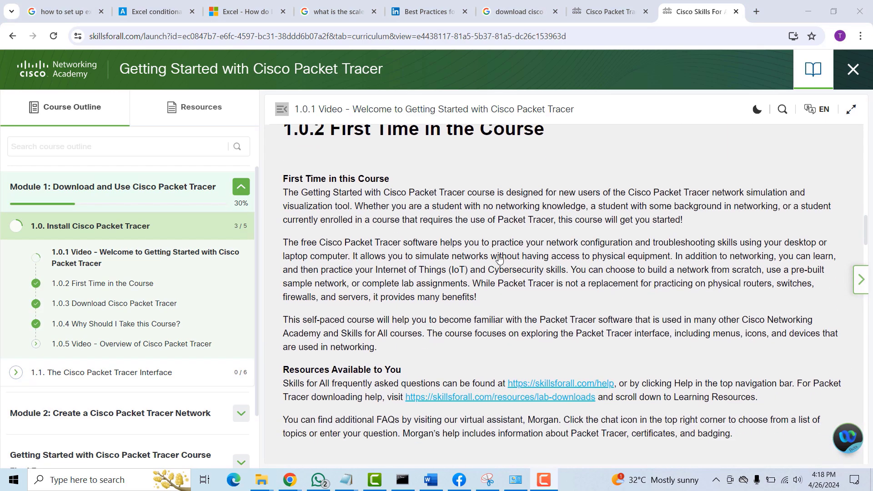
scroll(500, 259, down, 9)
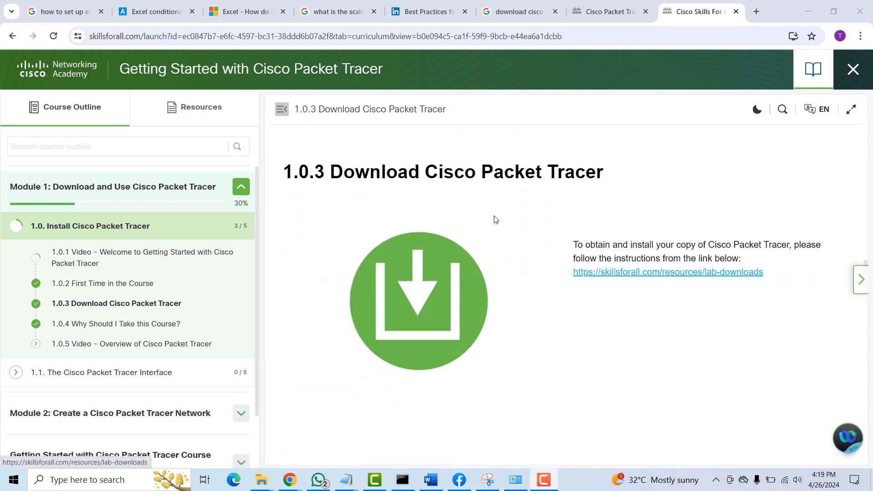
drag(330, 173, 617, 183)
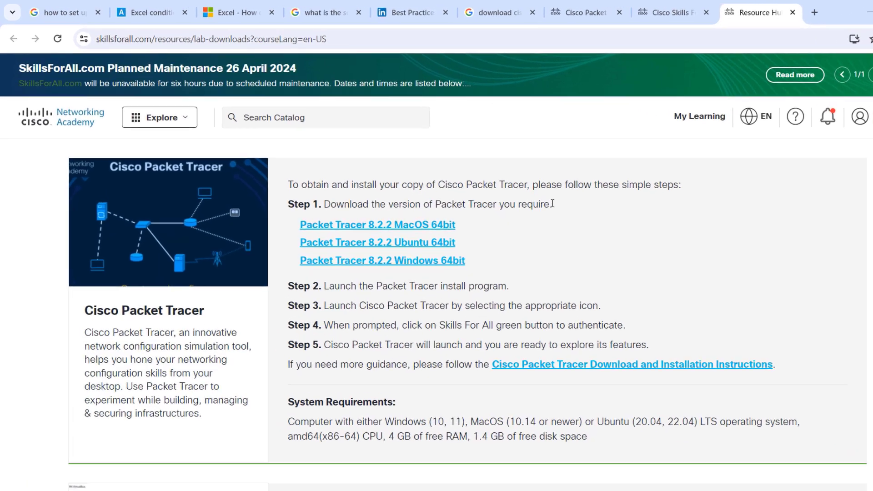
- Start the Windows 64bit download and check Packet_Tracer822_64bit_setup_signed.exe (228 MB) progress
drag(511, 190, 297, 189)
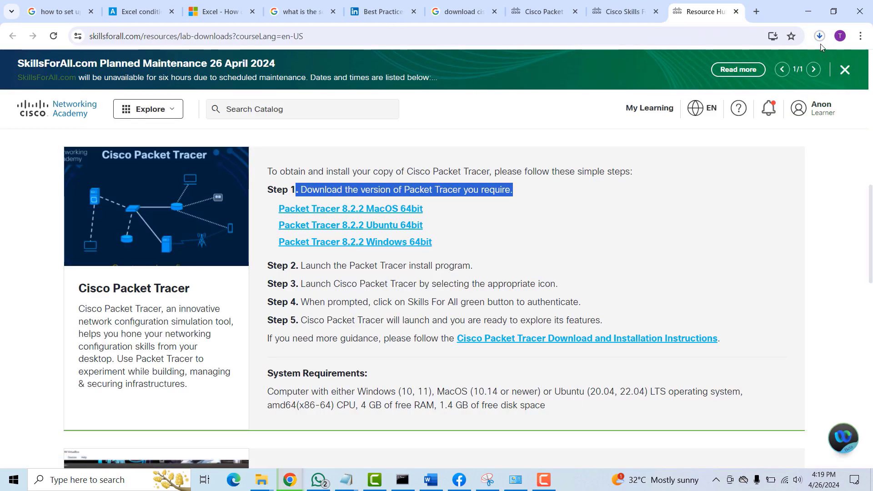
click(820, 37)
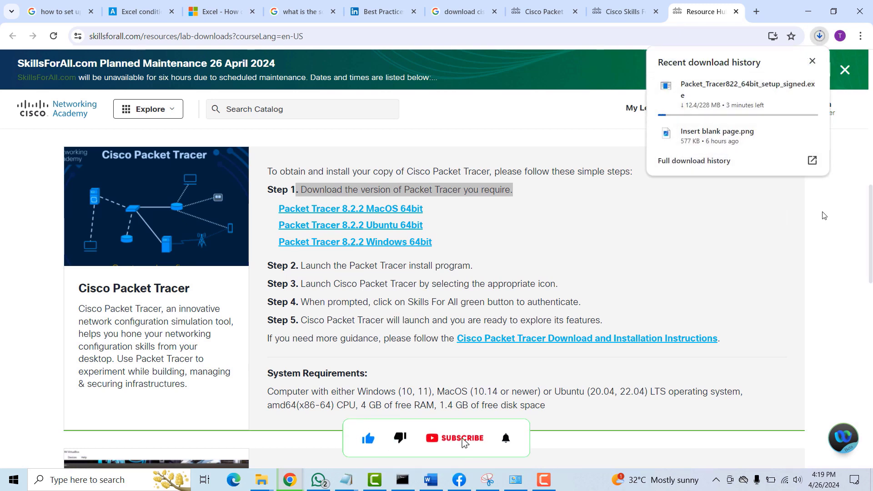
mouse_move(714, 106)
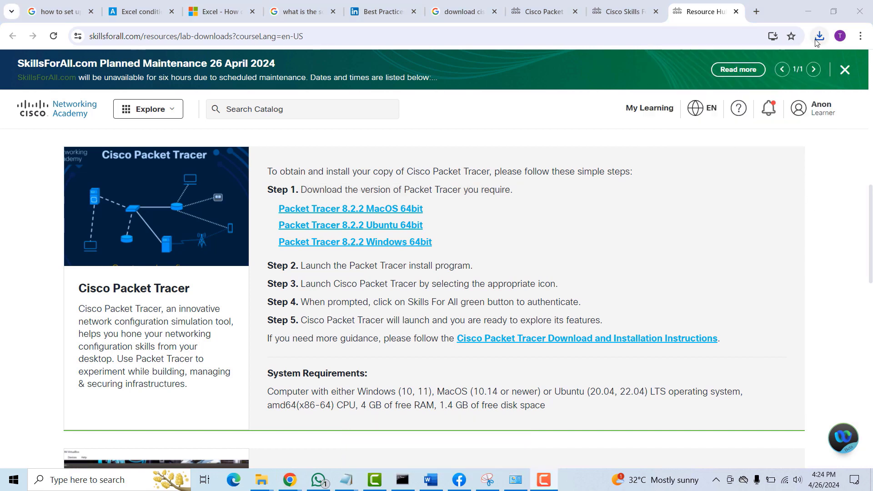
- Show Packet_Tracer822_64bit_setup_signed in the Downloads folder and run it
click(819, 36)
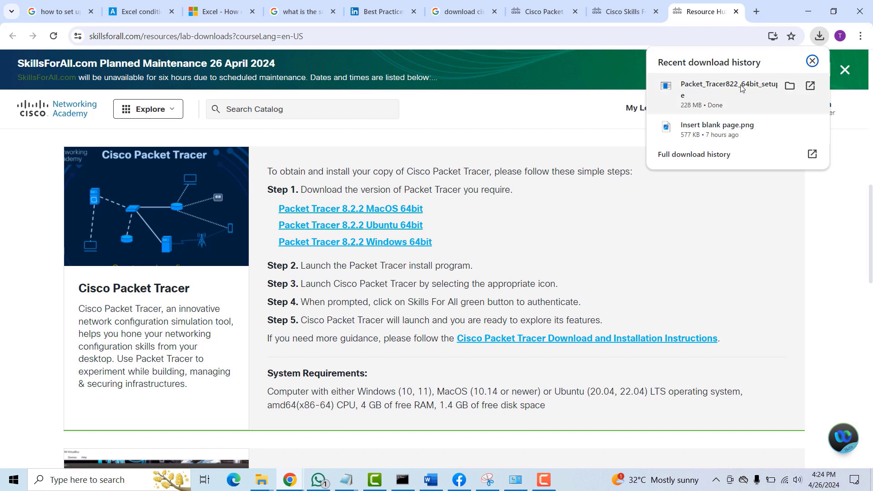
click(790, 86)
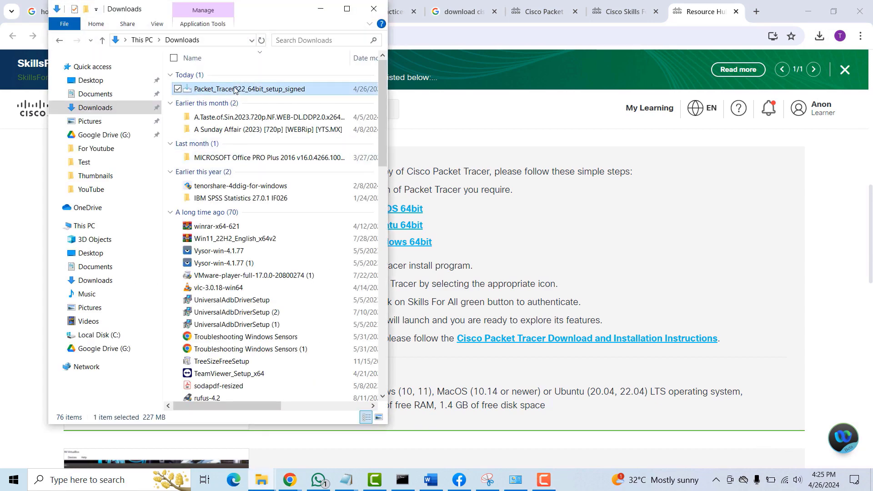
double_click(256, 91)
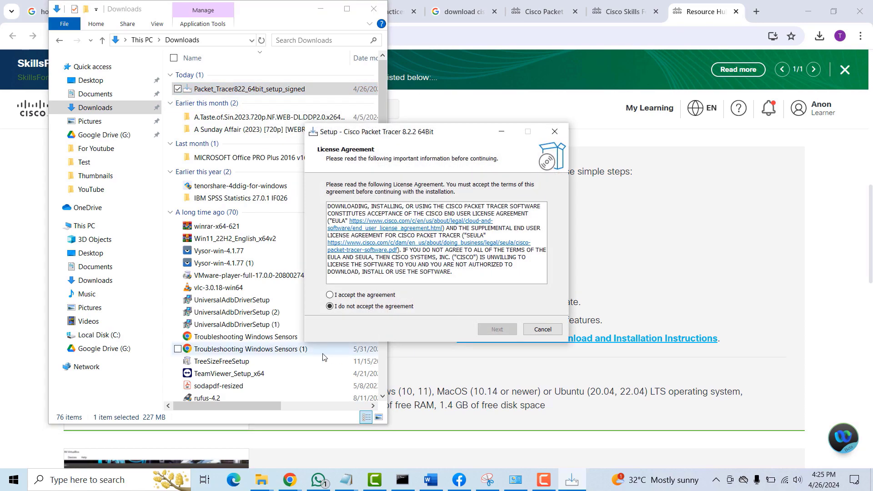
- Accept the licence and keep the default install folder C:\Program Files\Cisco Packet Tracer 8.2.2
click(343, 298)
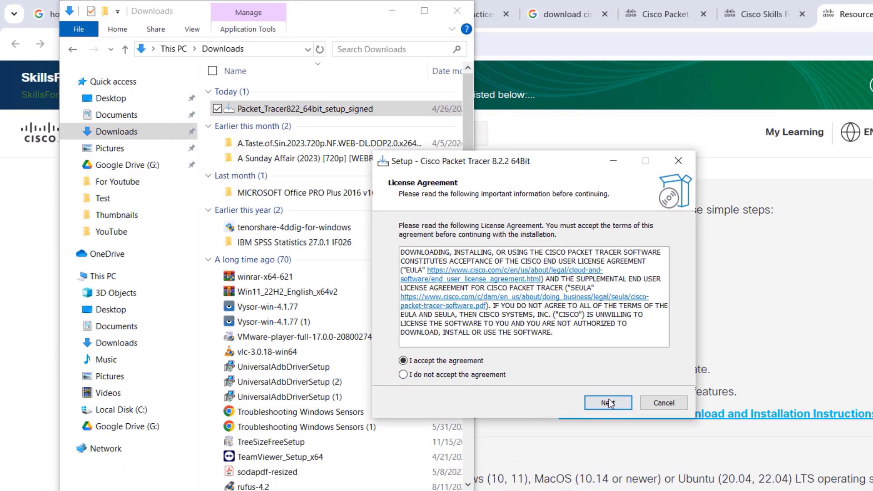
click(497, 330)
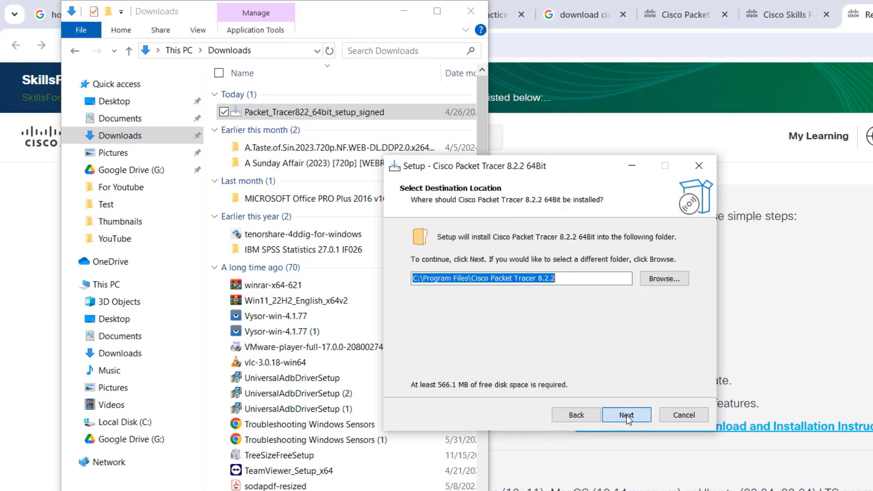
click(571, 280)
drag(563, 278, 390, 278)
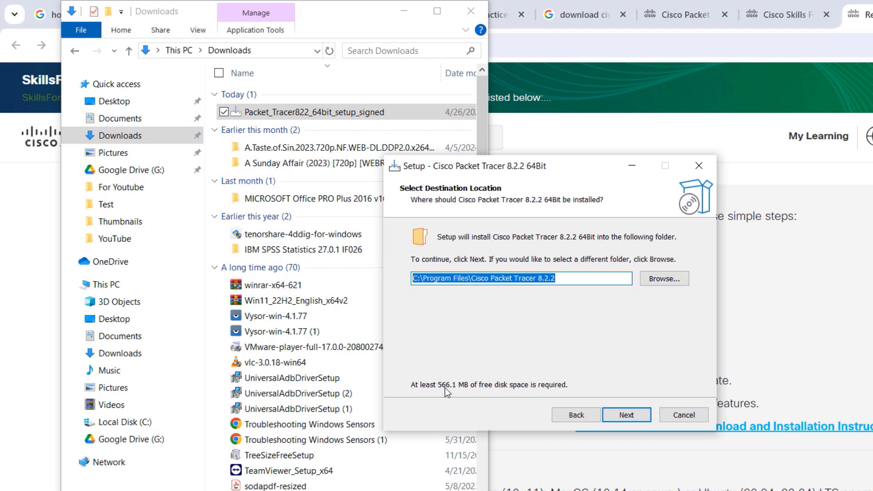
key(Return)
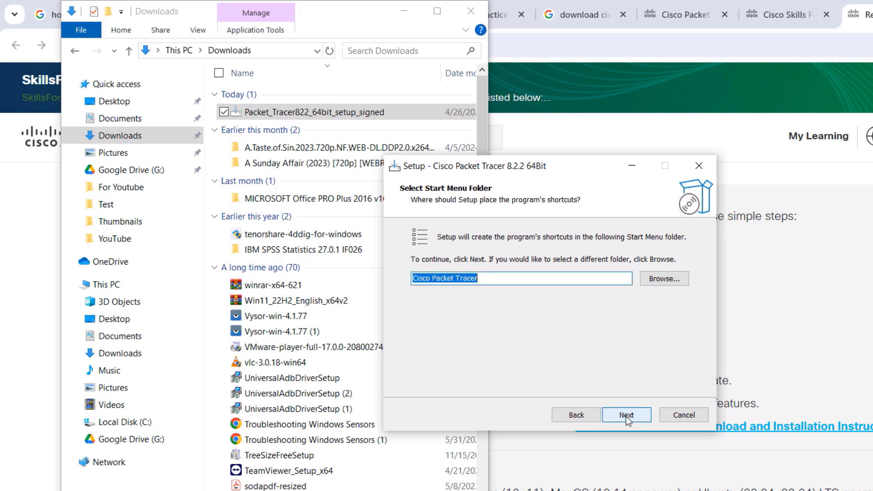
- Keep the default Start Menu folder and the desktop shortcut, reaching Ready to Install
click(499, 280)
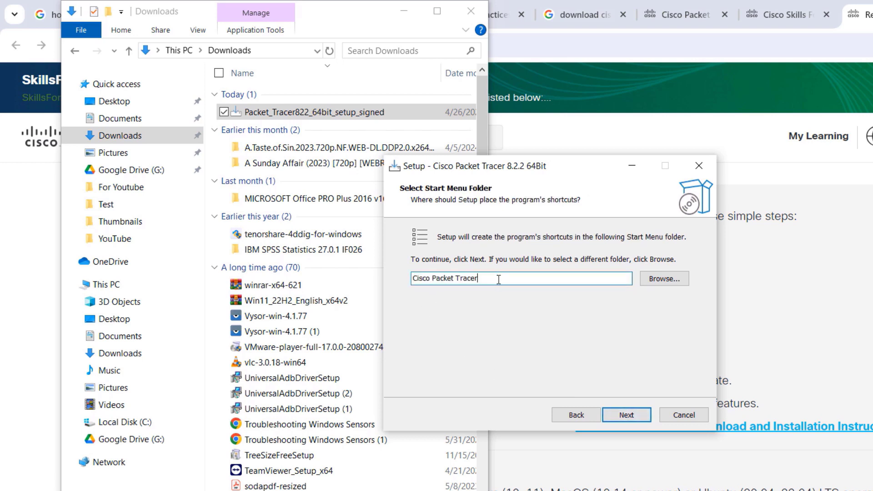
click(629, 418)
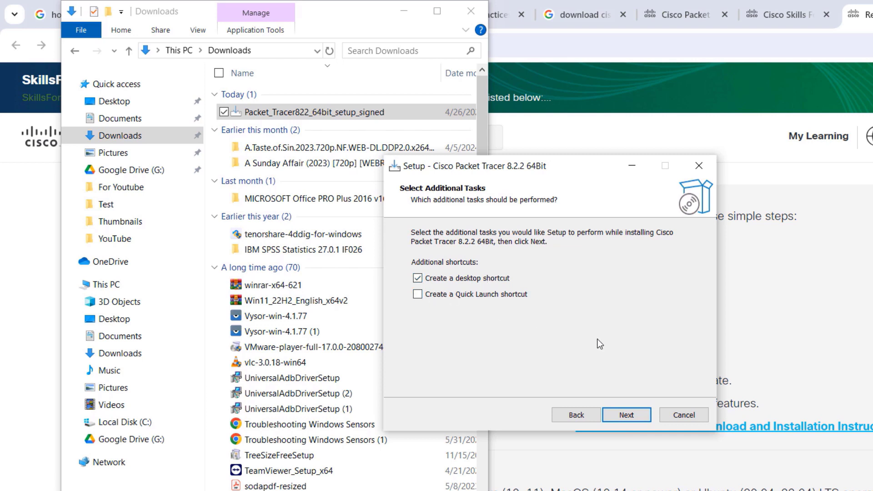
click(627, 416)
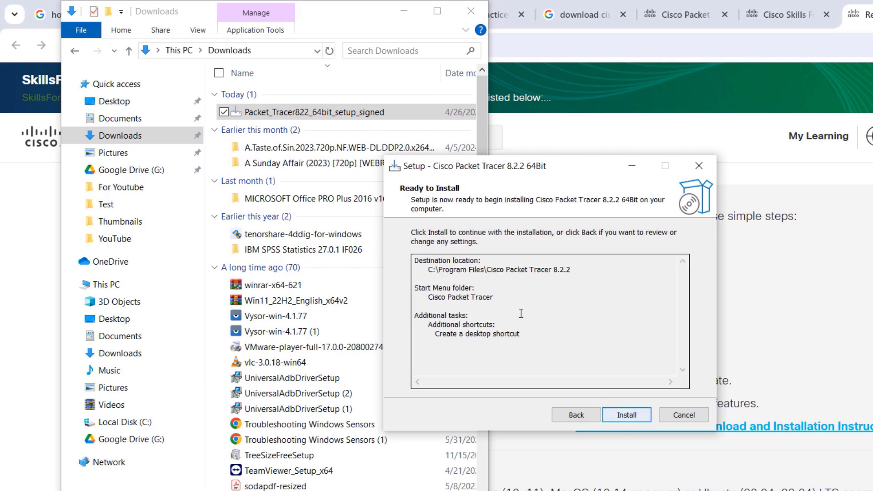
drag(543, 335, 396, 256)
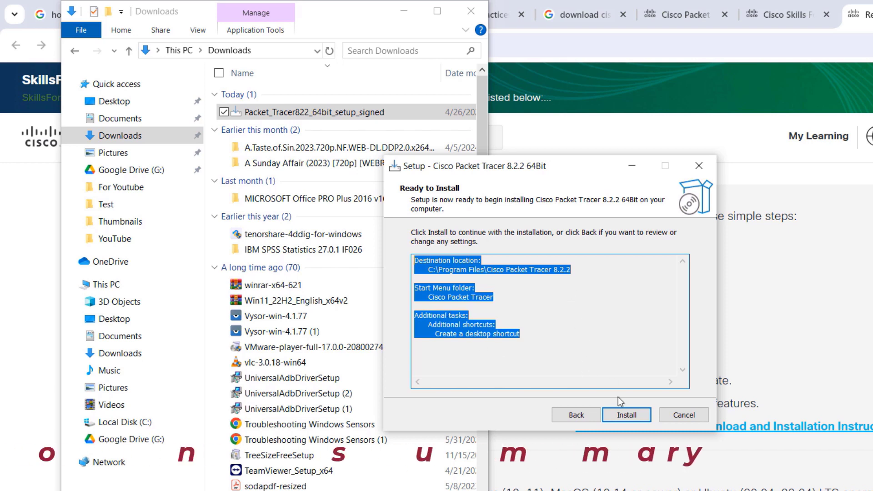
- Install Packet Tracer 8.2.2 to the completion page and minimise the Downloads window
click(631, 419)
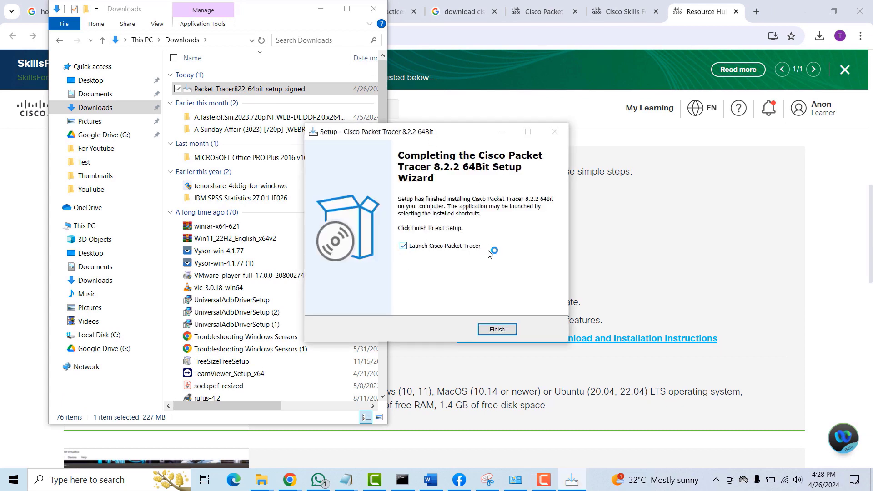
click(321, 8)
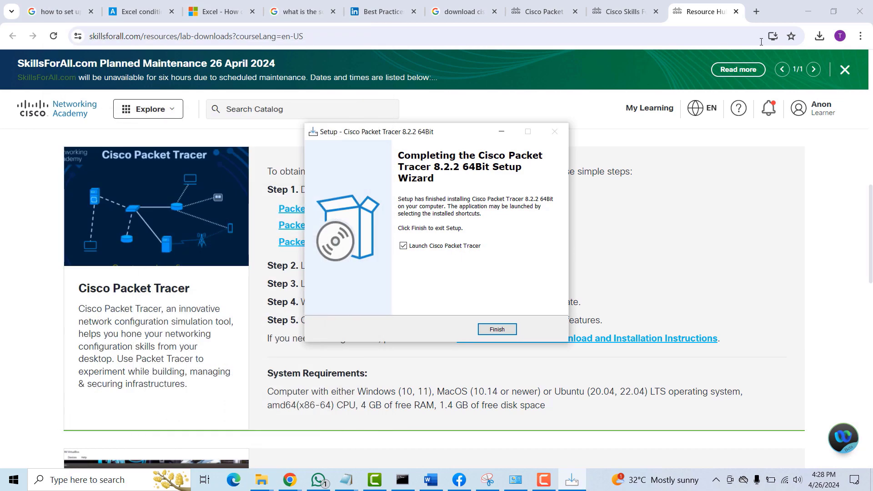
- Finish setup with Launch Cisco Packet Tracer ticked, show the desktop, and answer yes to multi-user
click(496, 333)
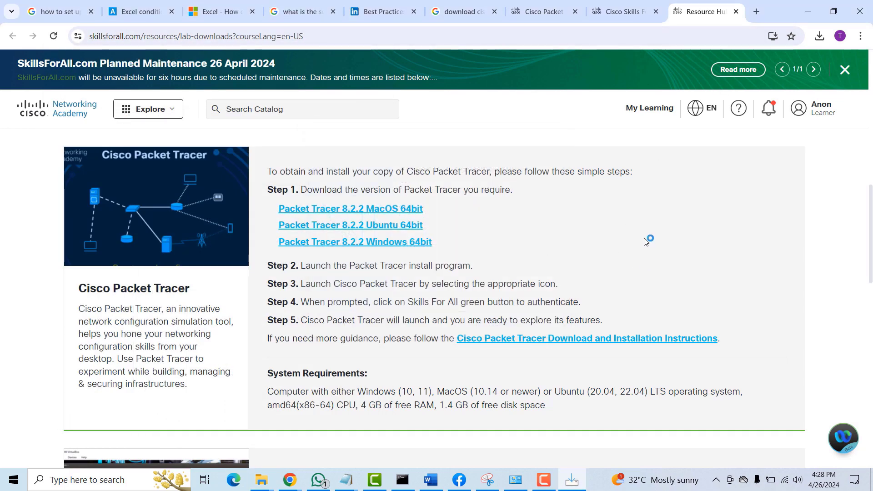
key(super+d)
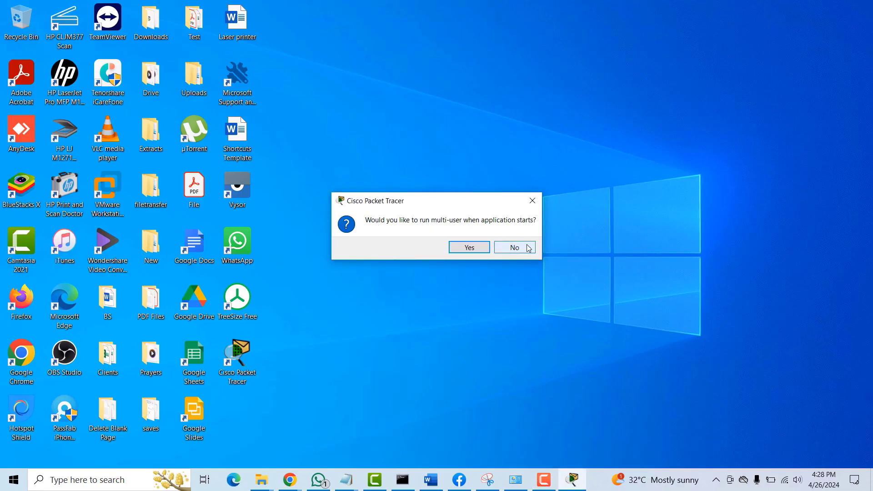
click(470, 248)
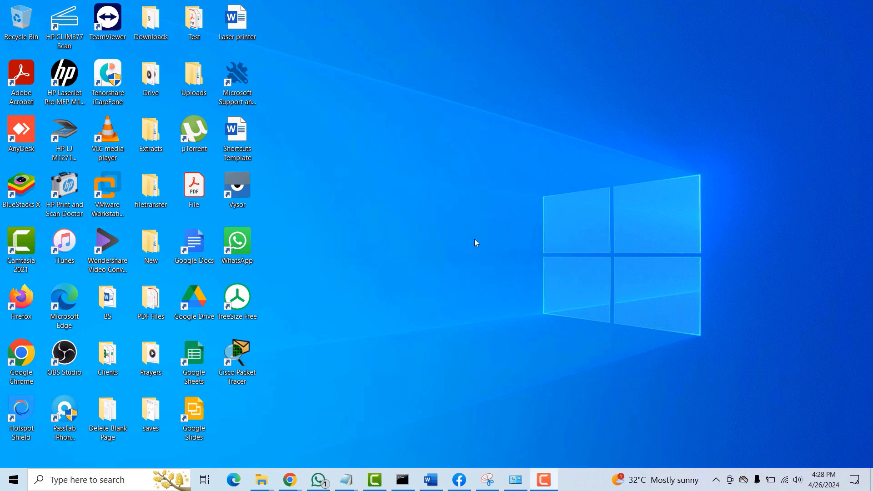
- Refresh the desktop while Packet Tracer loads, then nudge its Login window slightly up and left
right_click(653, 162)
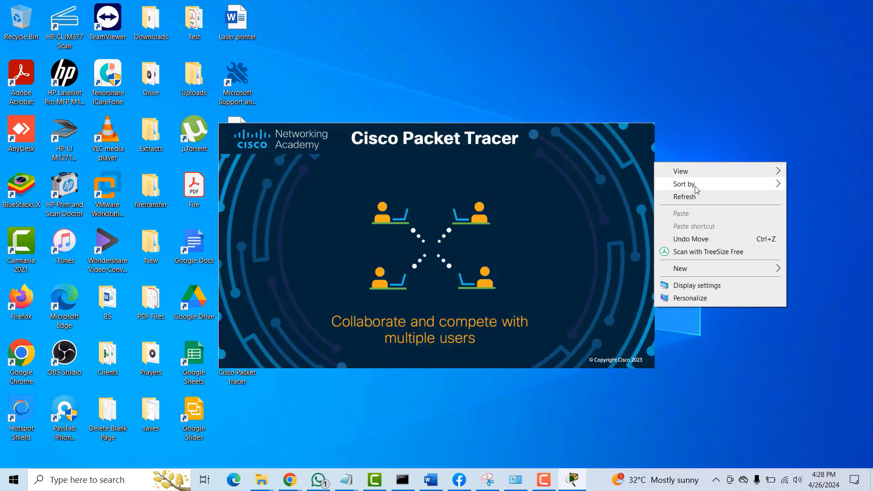
click(696, 195)
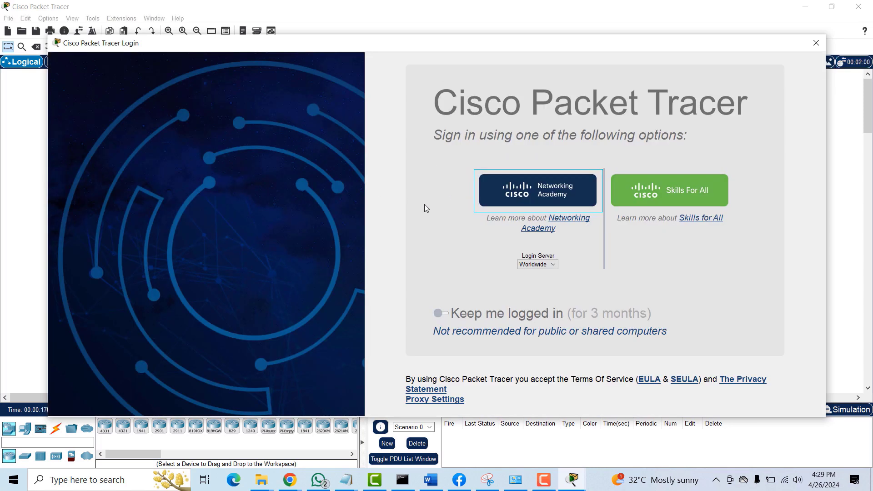
mouse_move(430, 48)
mouse_down()
mouse_move(410, 55)
mouse_move(424, 34)
mouse_up()
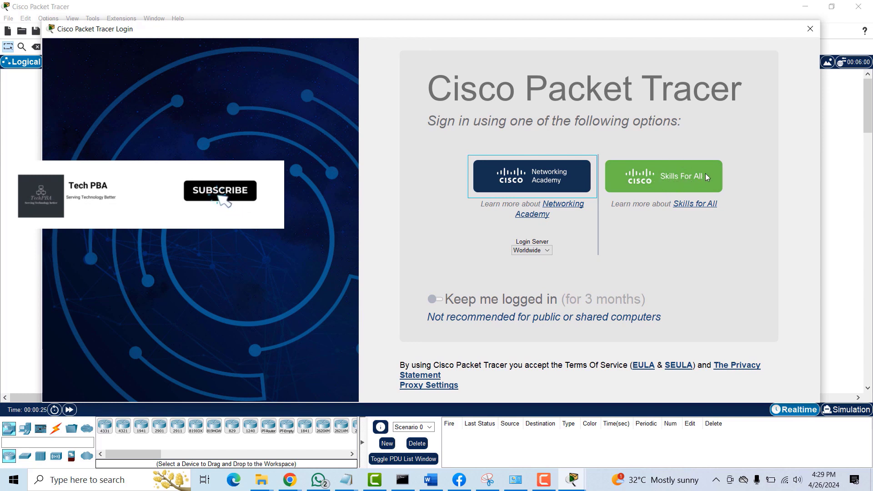
- Sign in via Skills For All, close the localhost confirmation tab and hide Chrome
click(669, 181)
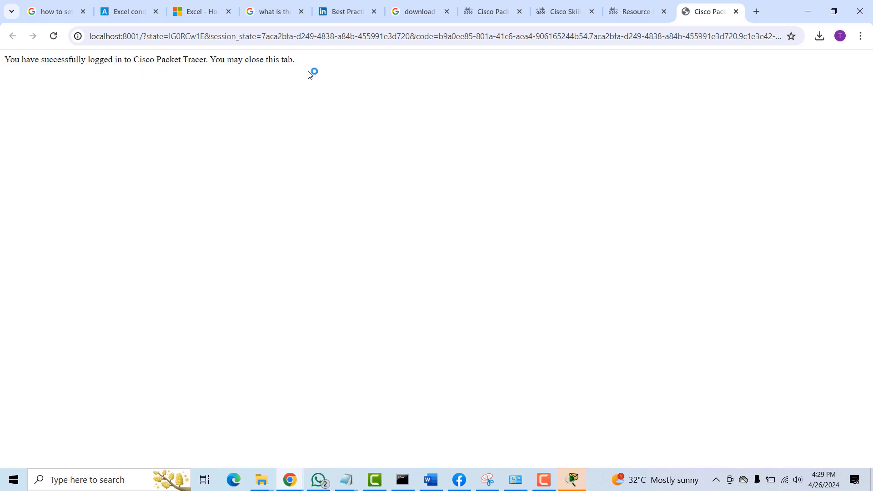
click(737, 12)
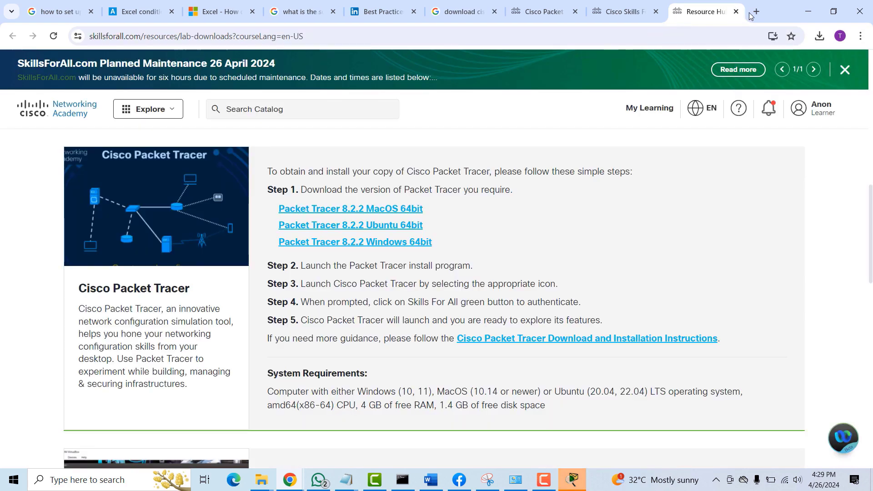
click(810, 14)
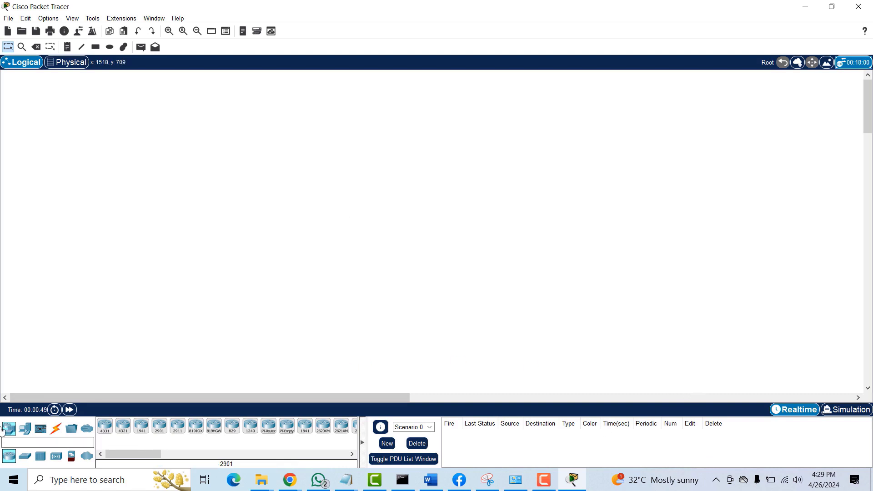
- Place PC0, Laptop0, Server0 and Printer0 from End Devices onto the workspace
click(25, 436)
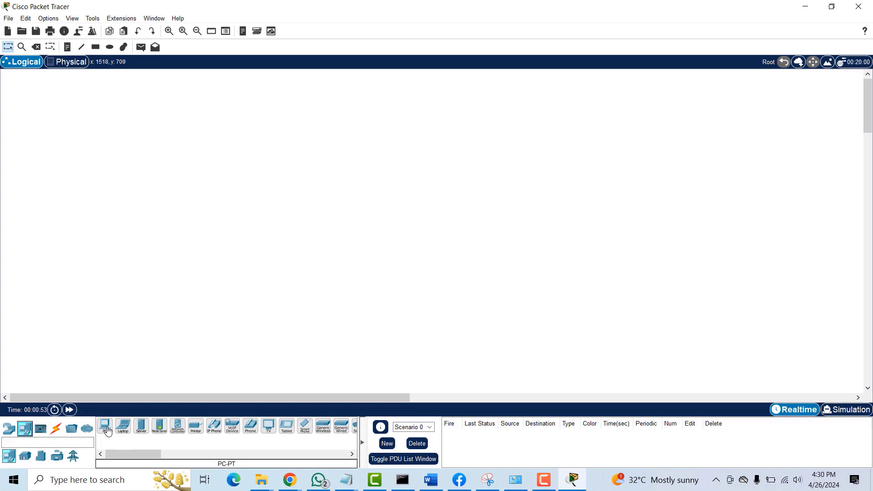
click(107, 427)
click(104, 156)
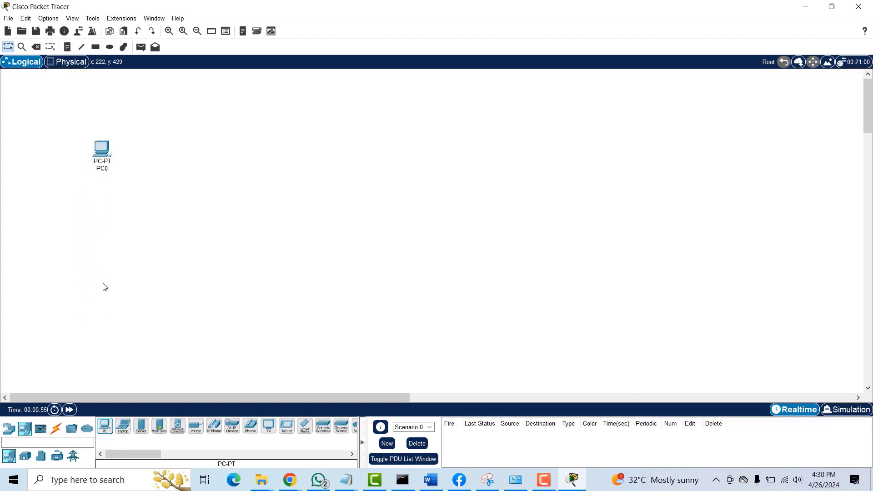
click(123, 426)
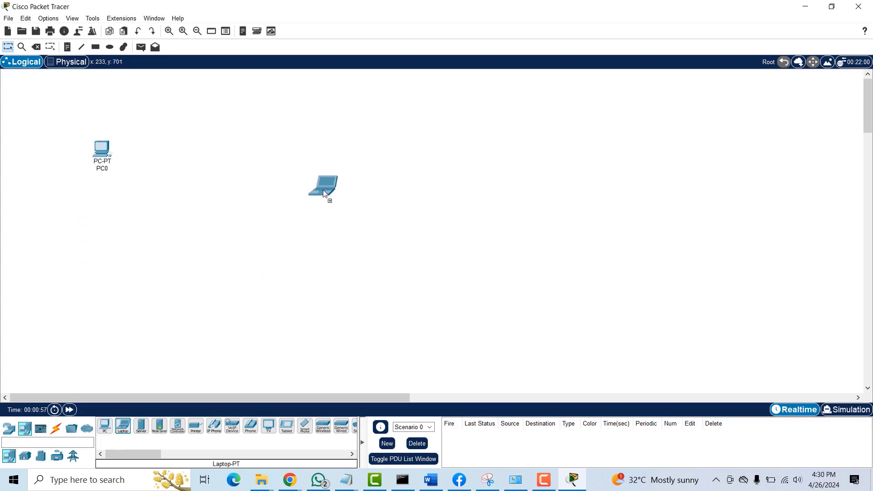
click(369, 184)
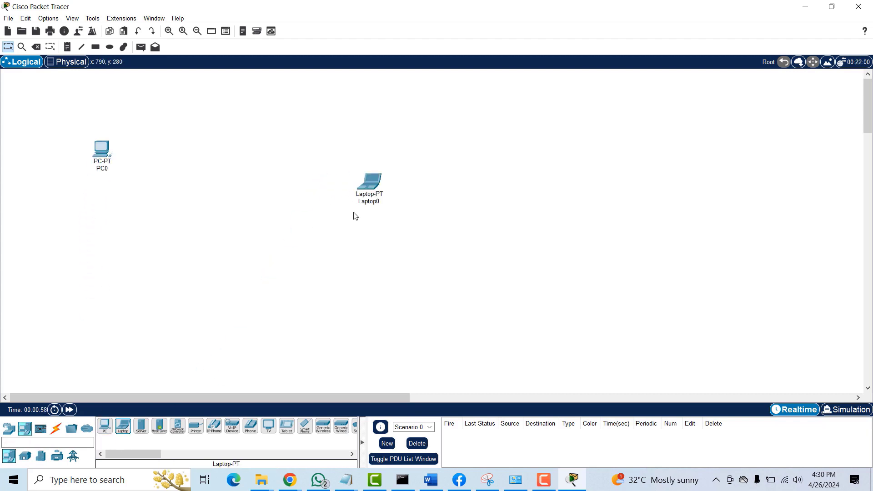
click(136, 427)
click(199, 260)
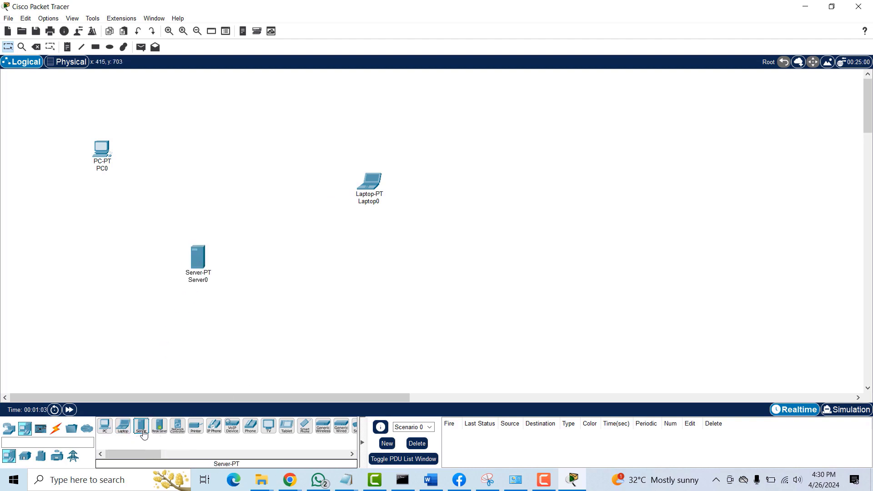
click(195, 433)
click(424, 314)
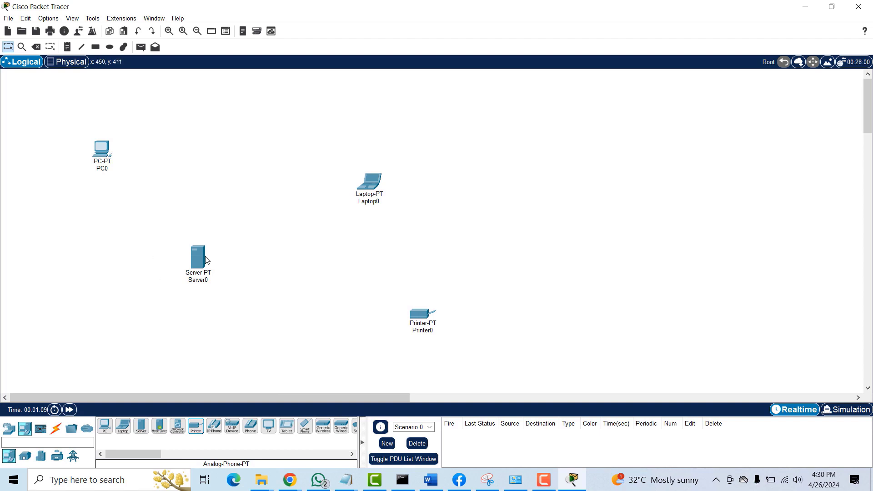
- Open the Server0 device window, move it higher, then close it
click(204, 260)
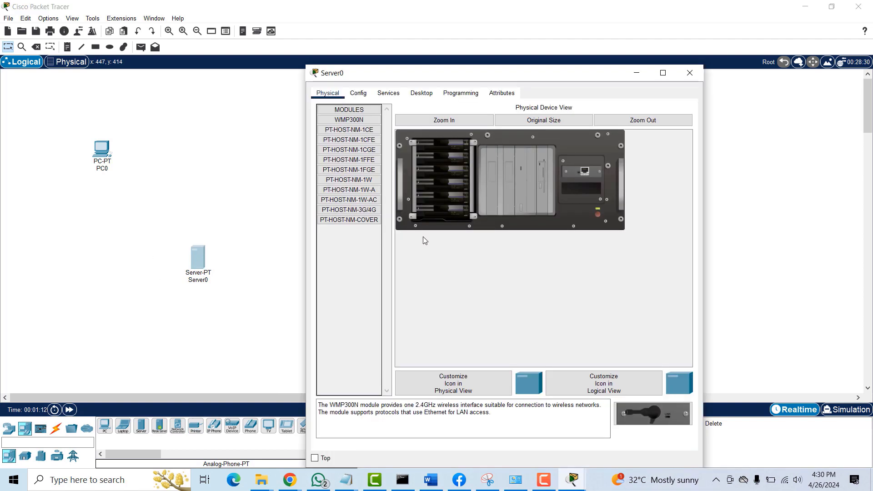
drag(565, 72, 637, 18)
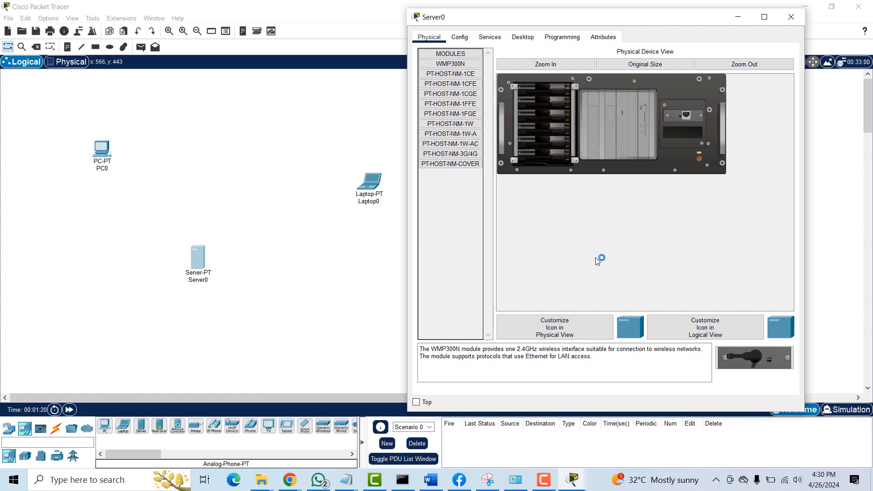
click(791, 17)
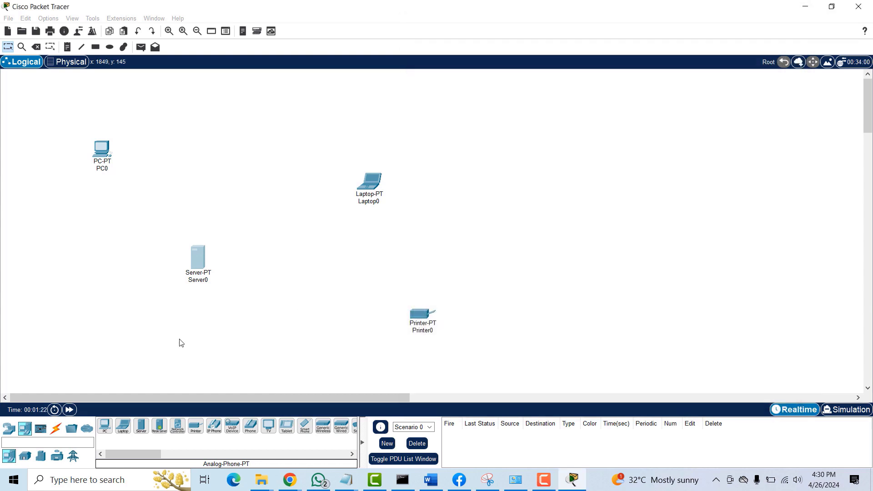
- Place ISR4331, ISR4321, 2901 and 2911 routers as Router0 through Router3
click(10, 429)
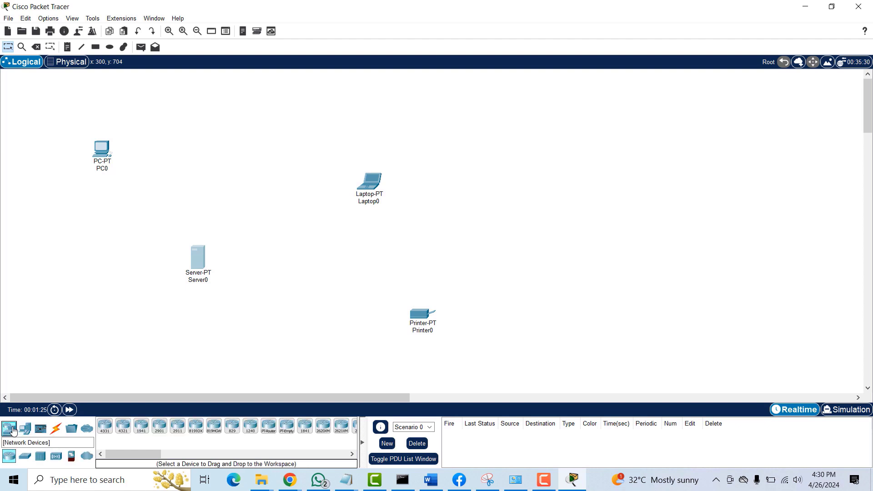
click(105, 428)
click(56, 291)
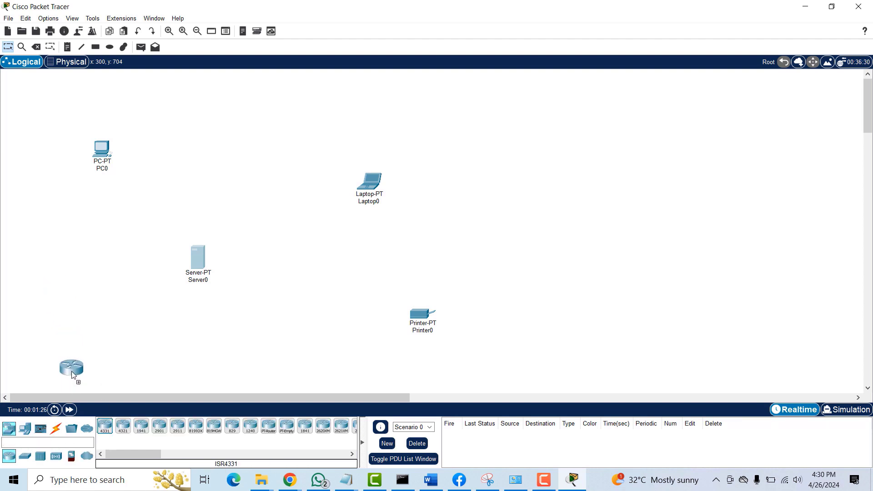
click(123, 427)
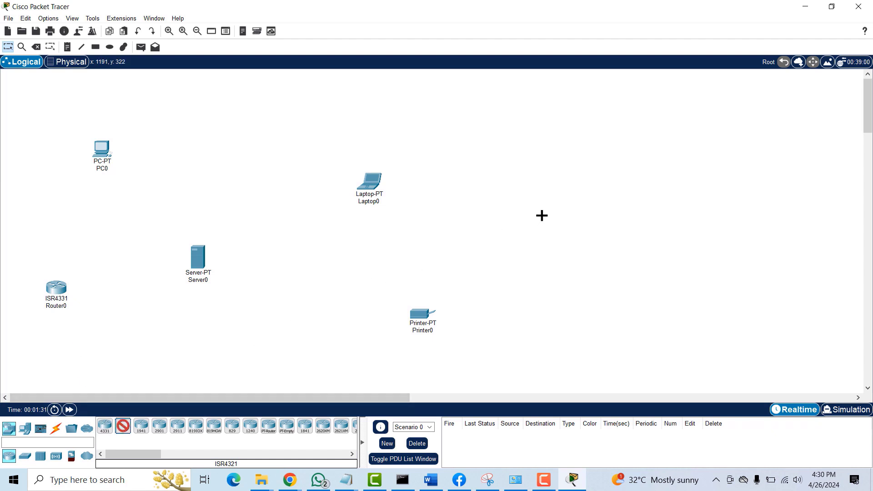
click(542, 216)
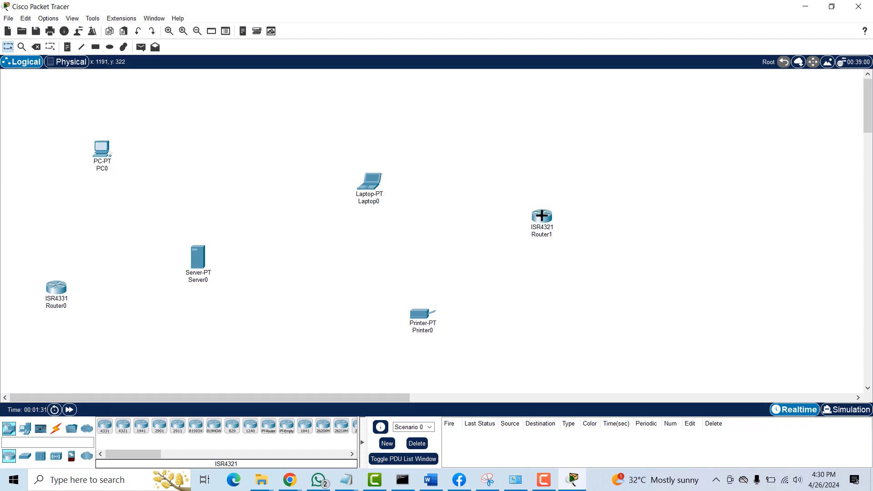
click(159, 426)
click(236, 132)
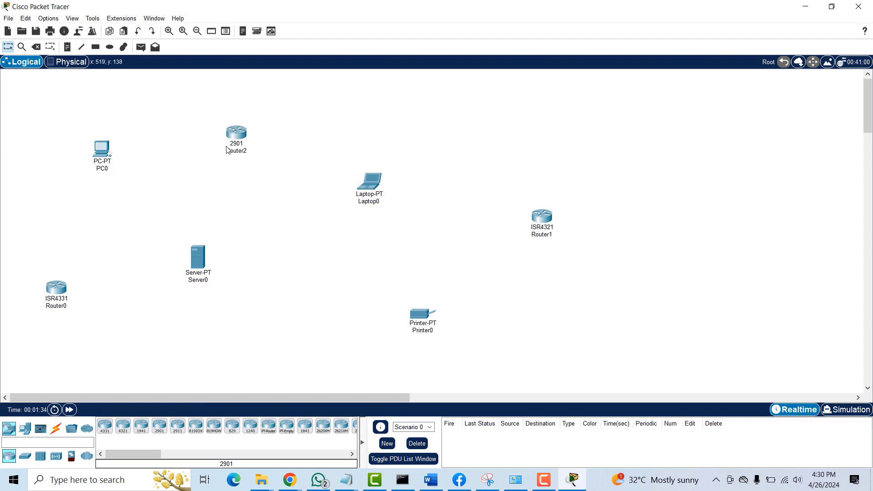
click(186, 420)
click(508, 121)
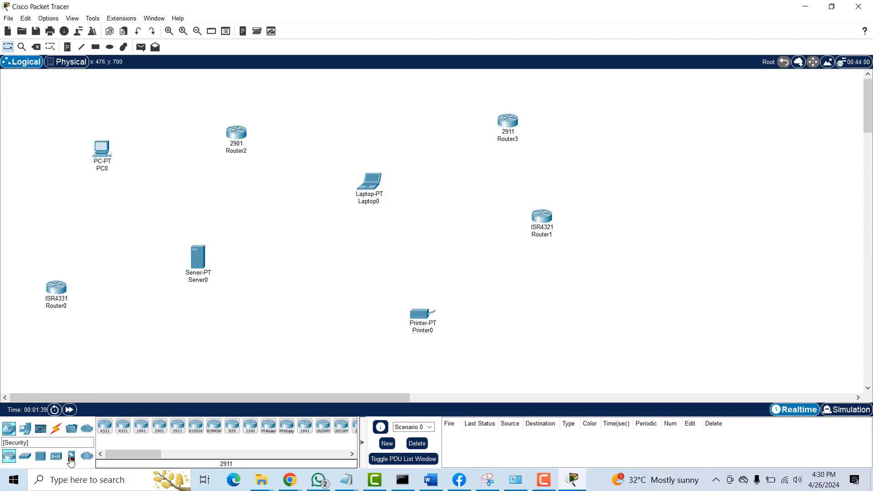
- Add PT-Cloud and PT-Empty as Cloud0 and Cloud1, then show the Connections cable types
click(87, 459)
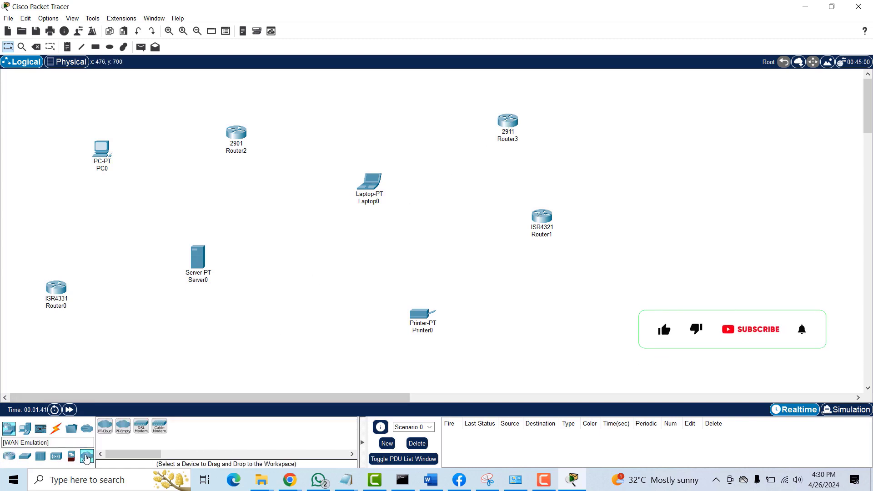
click(105, 426)
click(158, 213)
click(123, 426)
click(282, 254)
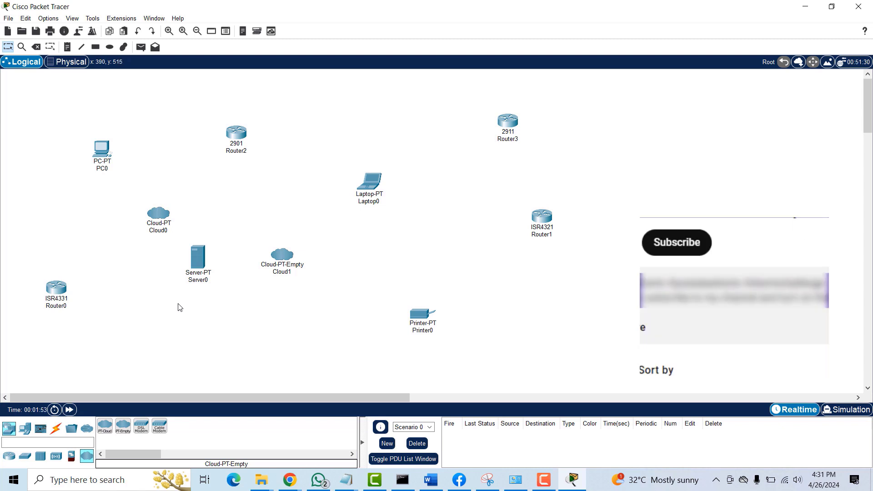
click(56, 429)
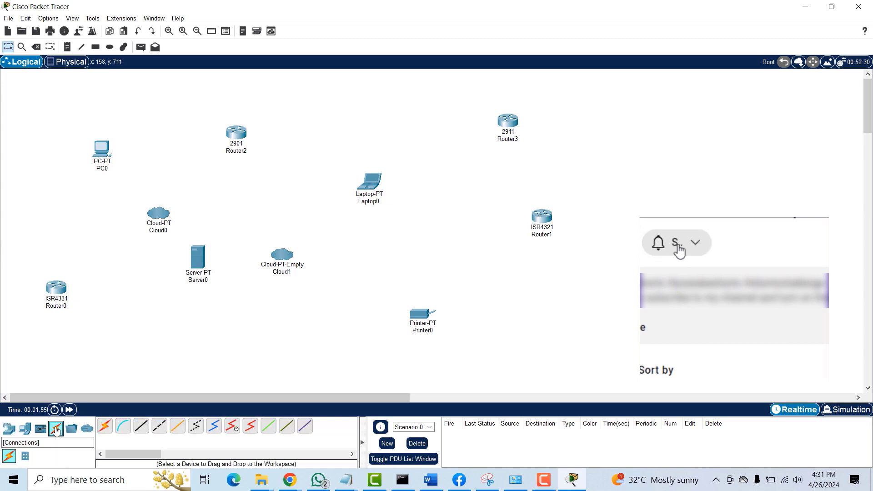